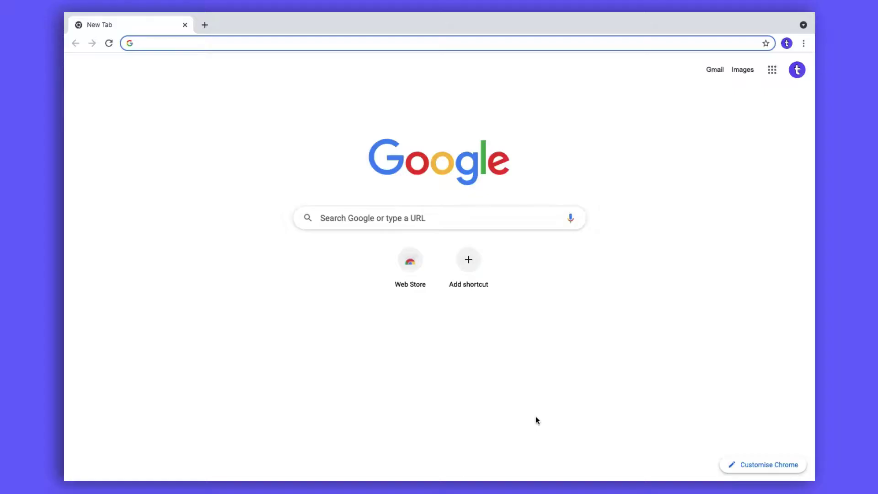
Load lottiefiles.com and scroll through the featured community animations
text(lottiefiles.com)
key(Return)
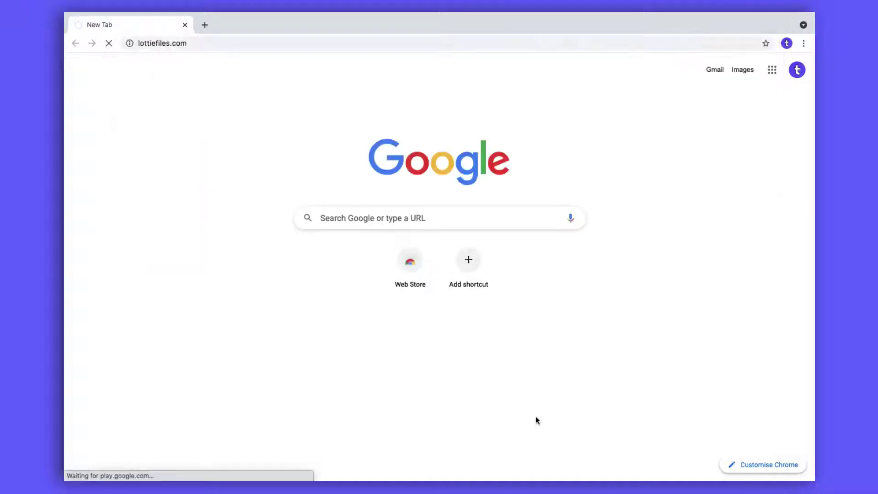
scroll(378, 309, down, 3)
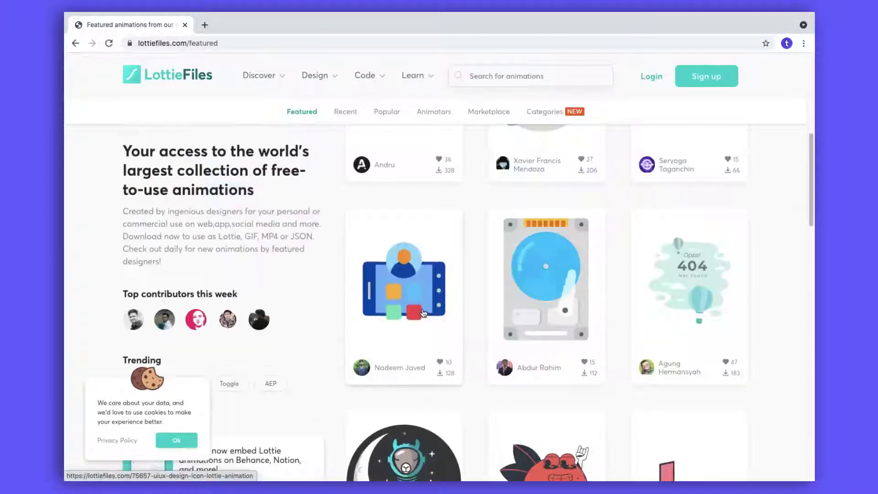
scroll(423, 313, down, 9)
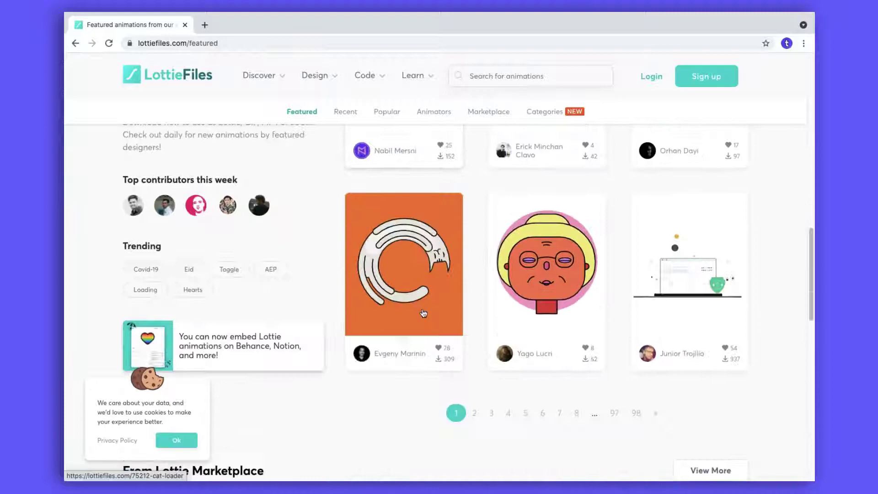
scroll(423, 313, down, 1)
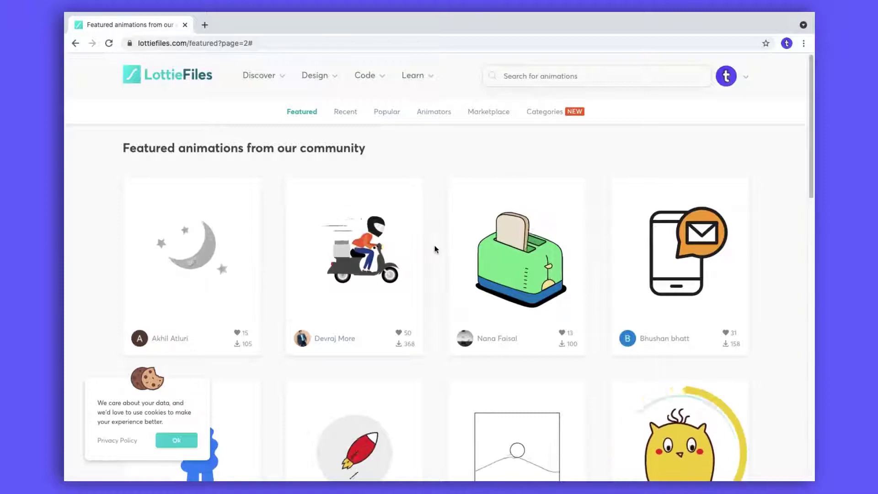
scroll(435, 246, down, 3)
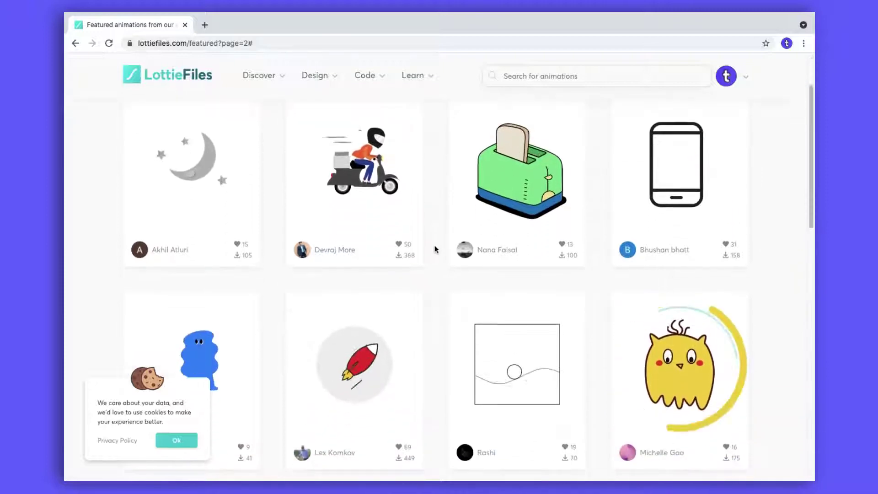
scroll(435, 245, down, 2)
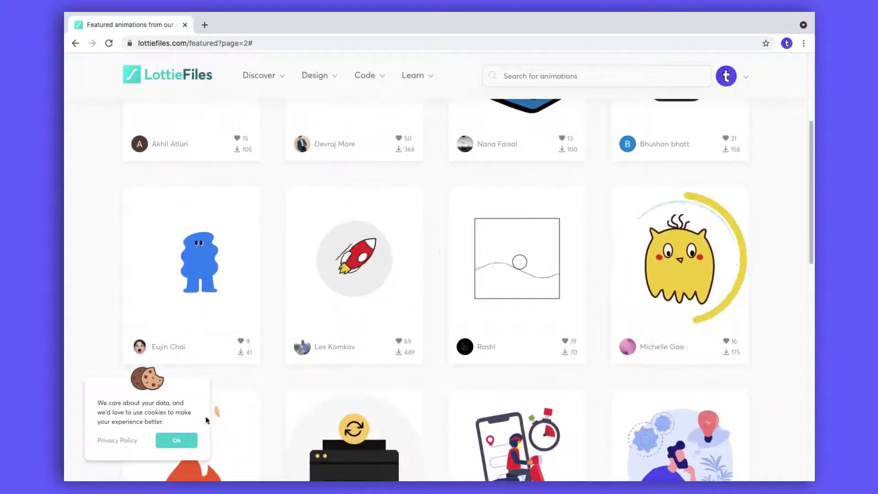
Dismiss the cookie notice and look over the featured animations grid on page 2
click(178, 441)
scroll(434, 319, up, 5)
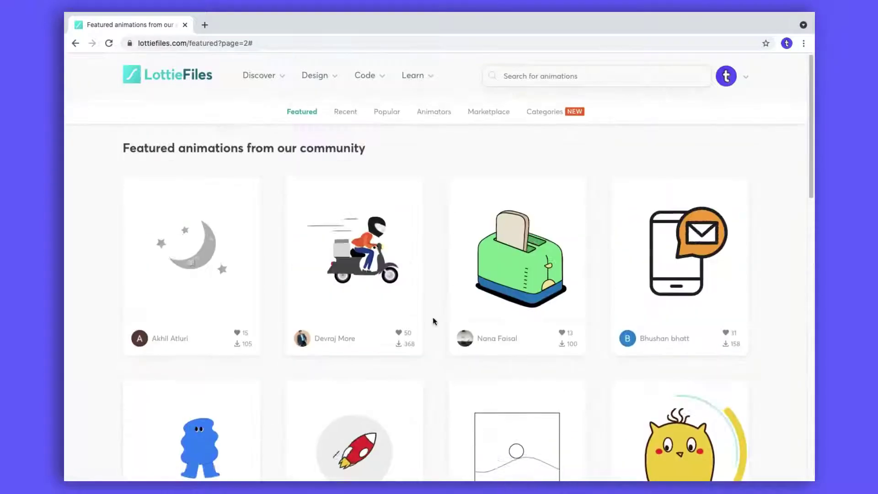
scroll(432, 317, down, 12)
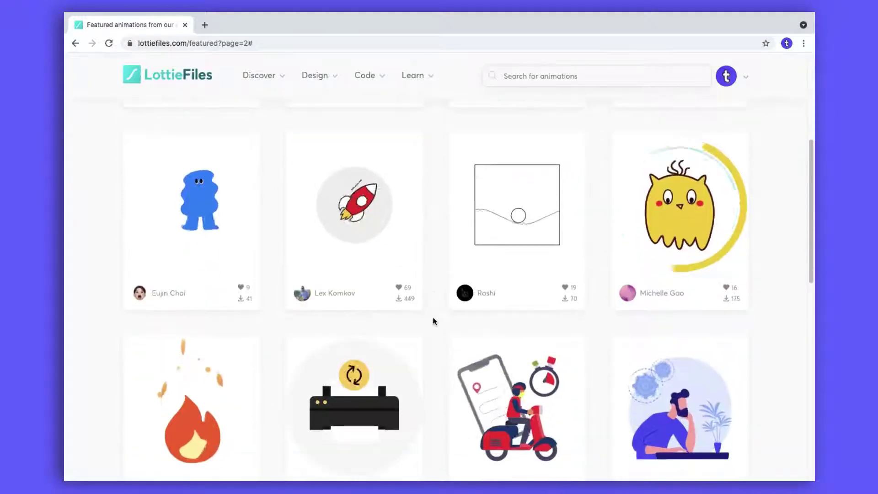
scroll(432, 322, up, 12)
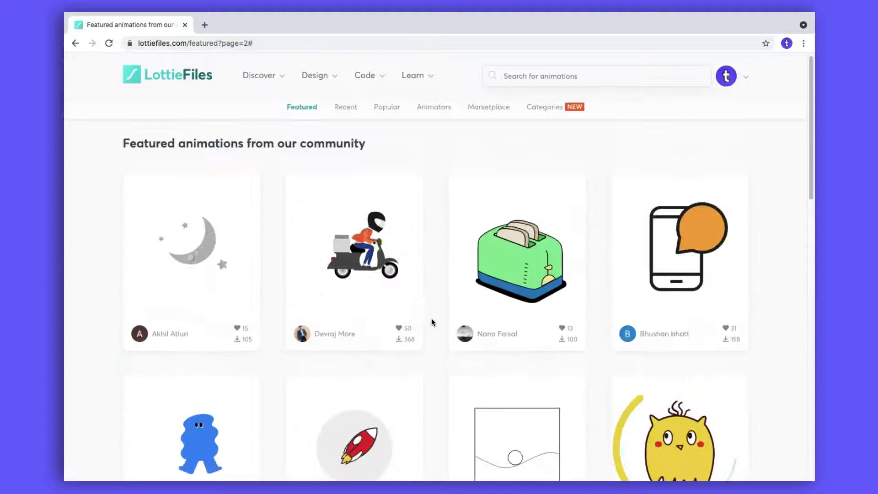
Search for 'explain' and preview the semiconductor depletion layer animation
click(557, 76)
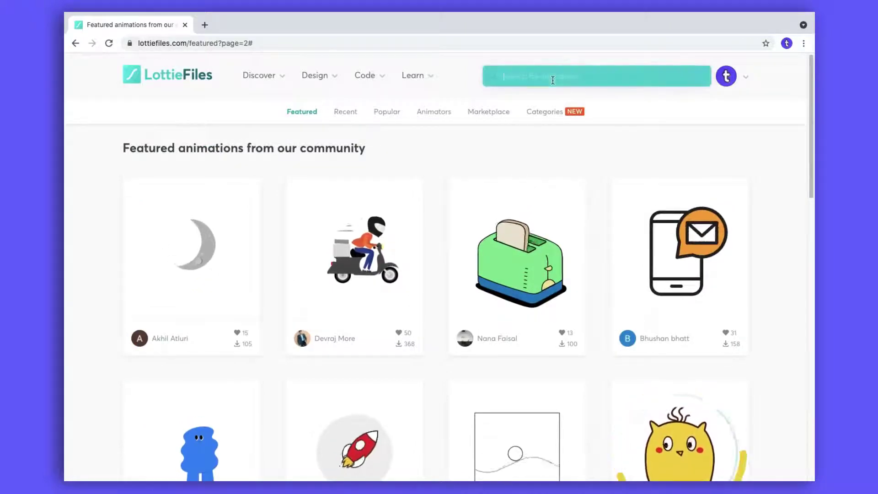
text(explain)
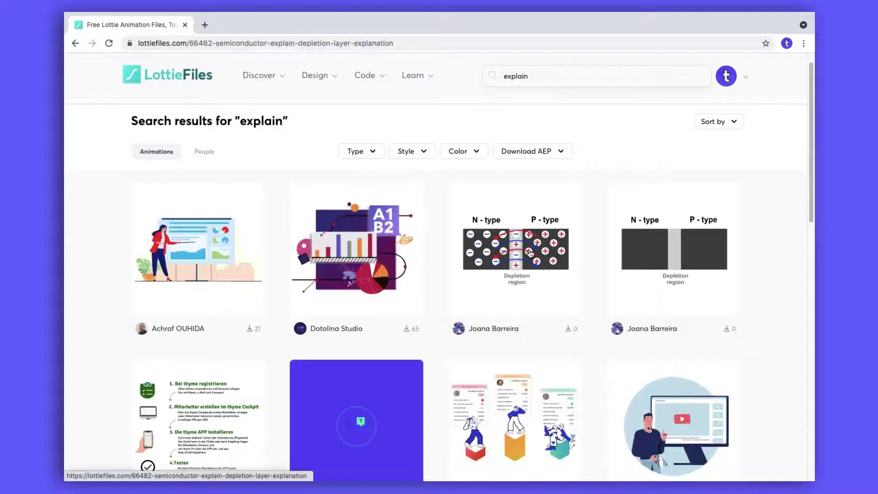
click(529, 253)
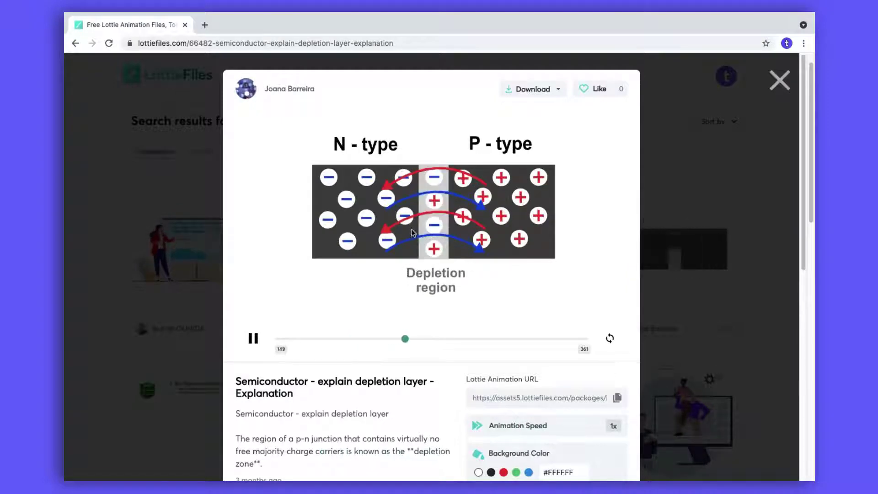
Look through the semiconductor animation's details, then close its preview
scroll(413, 236, down, 1)
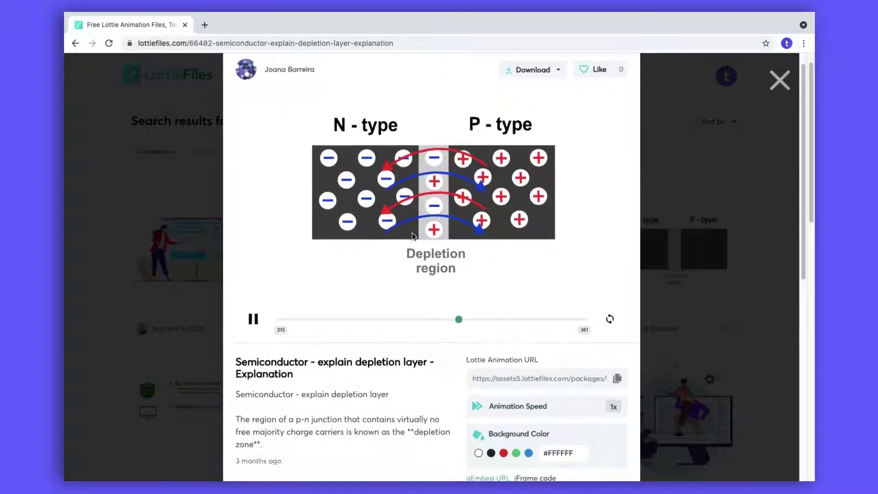
scroll(413, 236, down, 1)
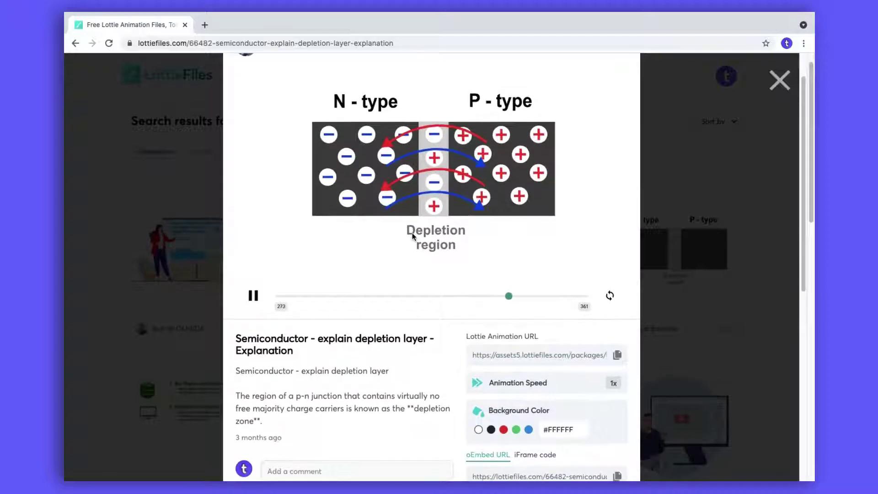
scroll(412, 236, up, 1)
scroll(413, 236, up, 1)
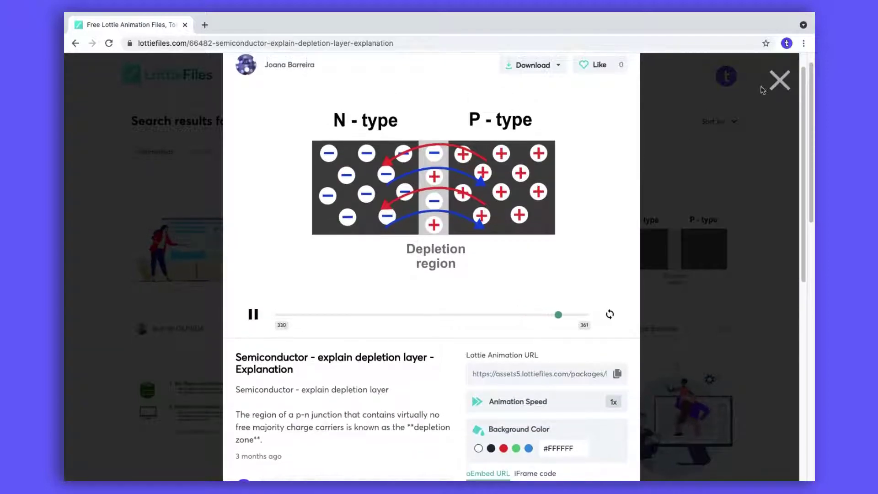
click(780, 80)
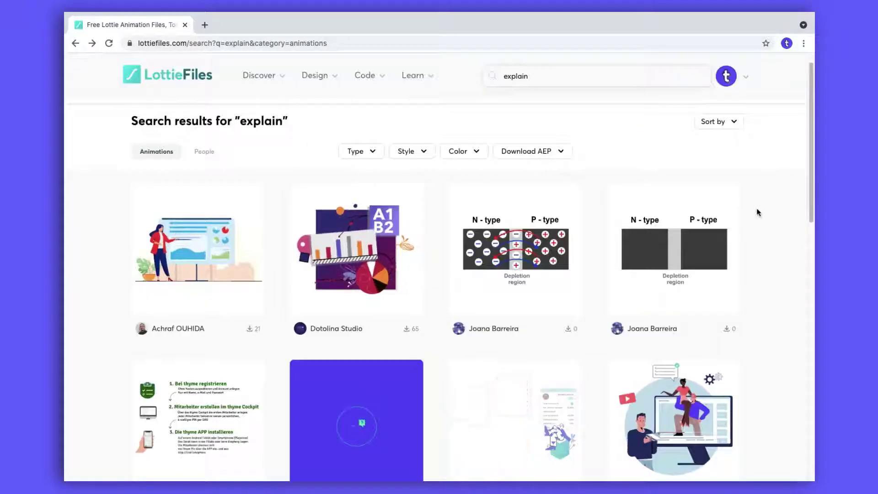
Scroll down the current page, then go back to the featured animations listing
scroll(758, 212, down, 3)
scroll(758, 211, down, 5)
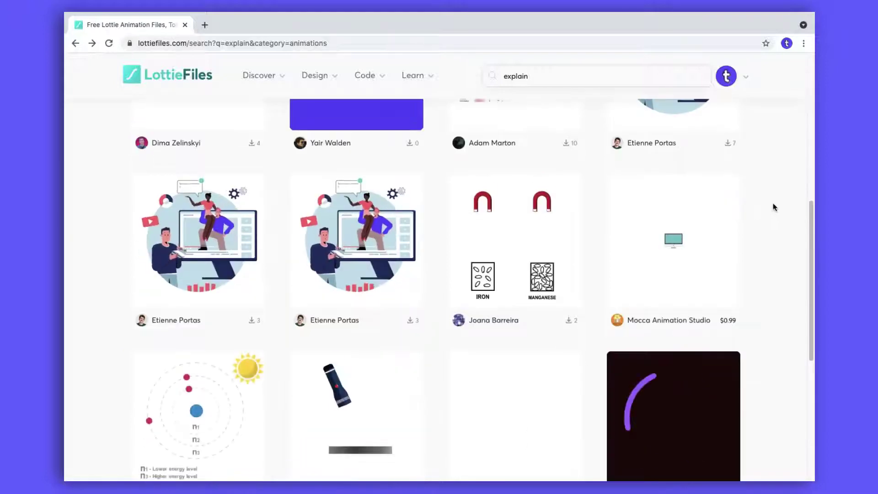
scroll(773, 204, down, 1)
scroll(770, 208, down, 2)
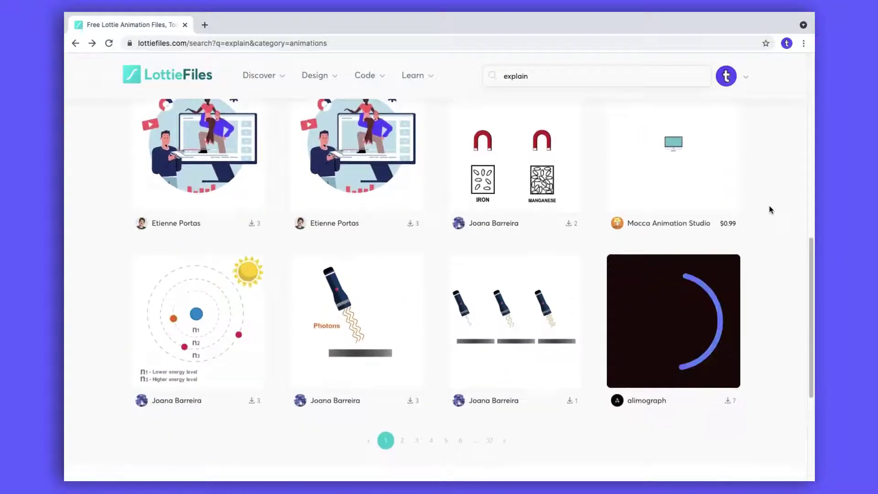
scroll(770, 208, down, 2)
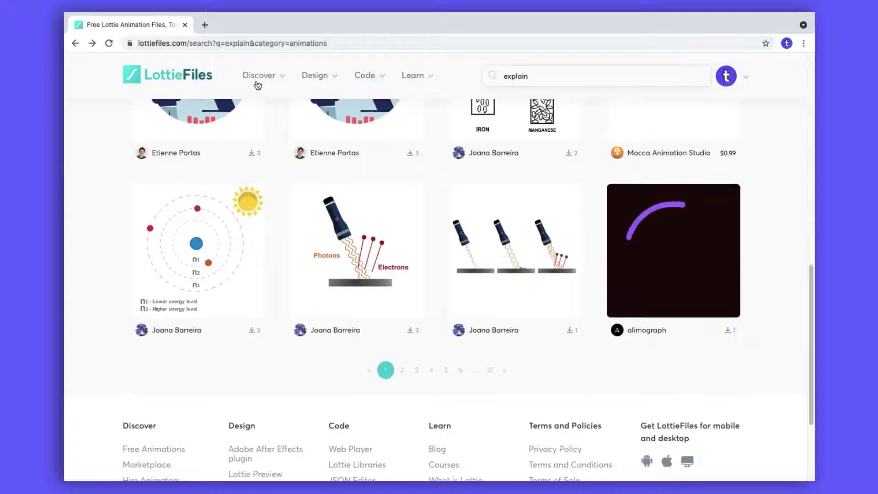
click(76, 44)
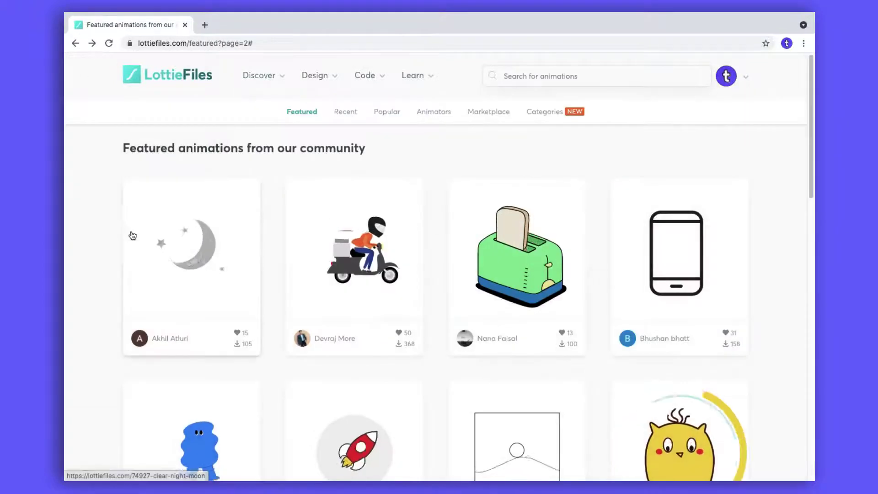
Scroll through featured animations page 3
scroll(286, 227, down, 7)
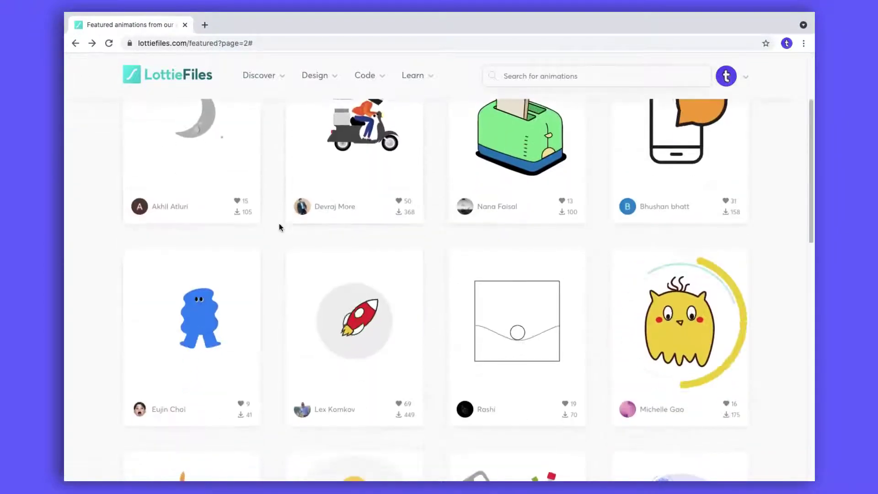
scroll(280, 228, down, 3)
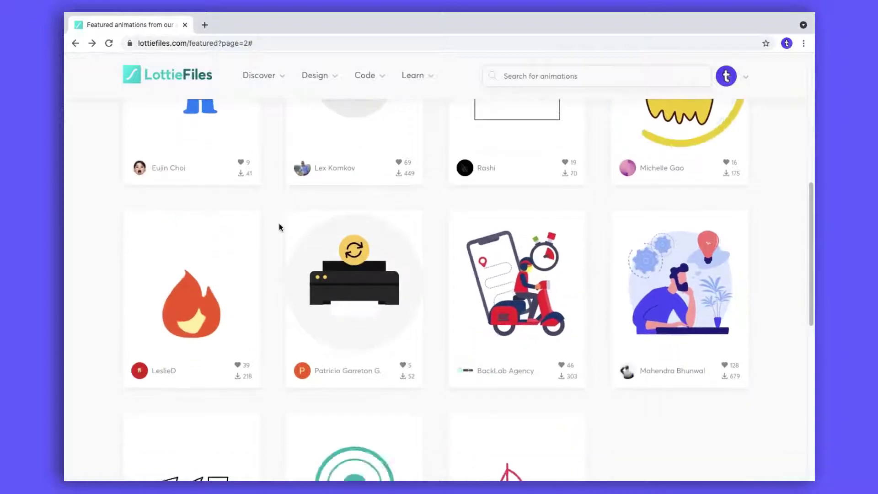
scroll(280, 228, down, 4)
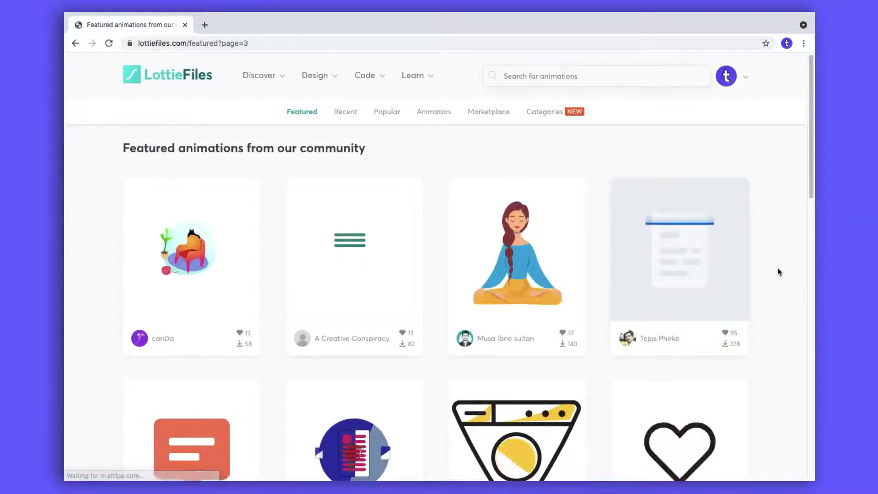
scroll(778, 271, down, 1)
scroll(775, 274, down, 1)
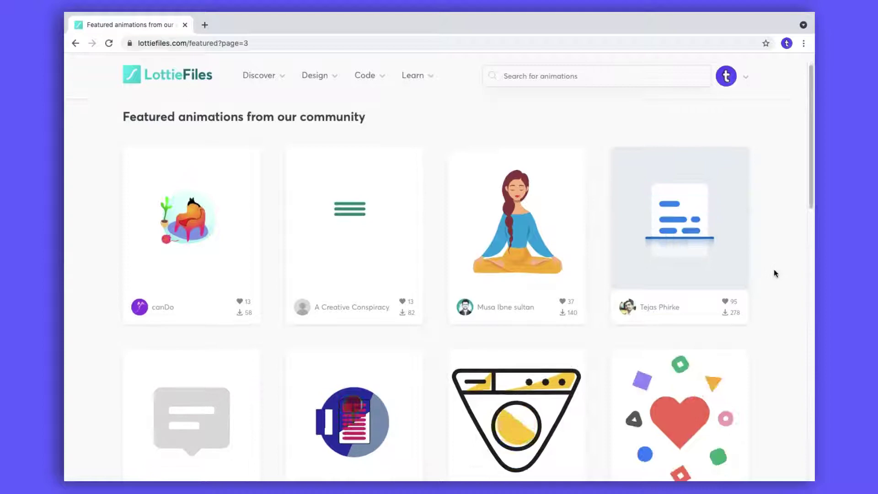
scroll(775, 274, down, 5)
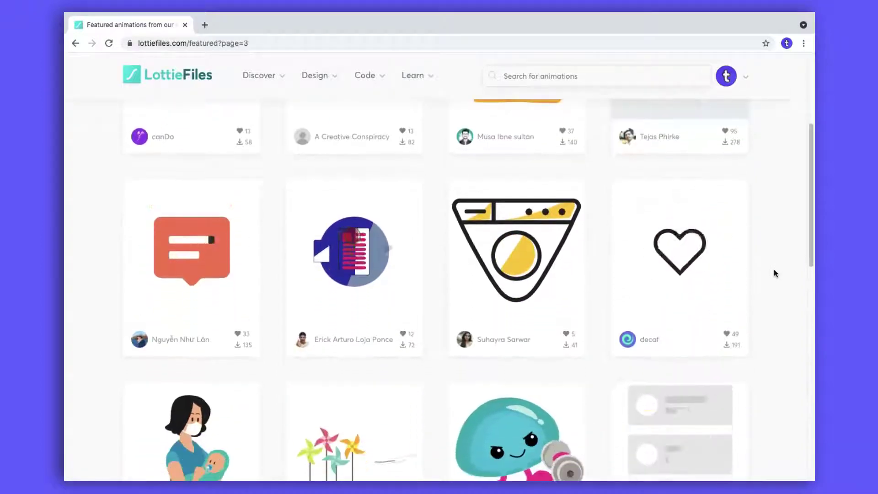
scroll(774, 273, down, 3)
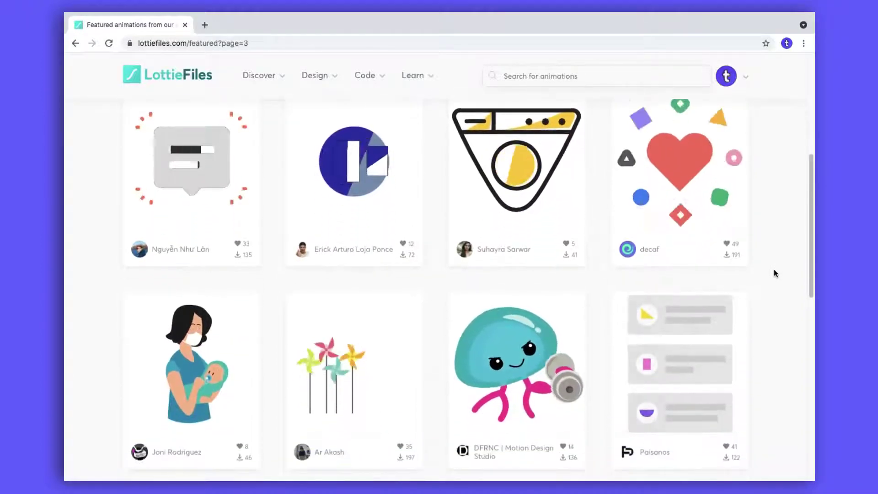
scroll(774, 274, down, 1)
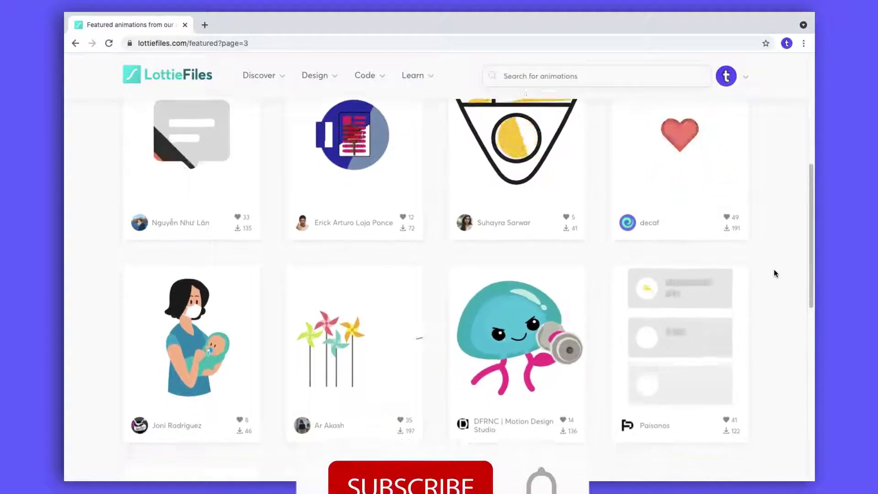
scroll(775, 271, down, 2)
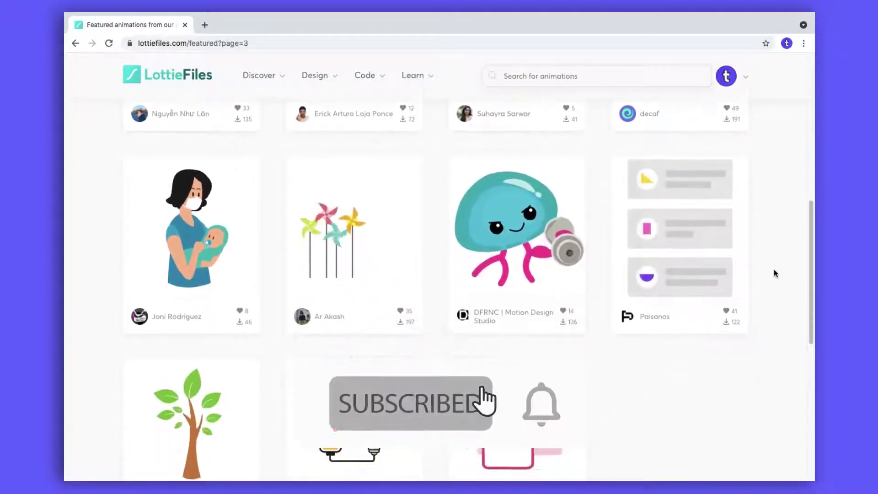
scroll(774, 272, down, 2)
scroll(775, 272, down, 1)
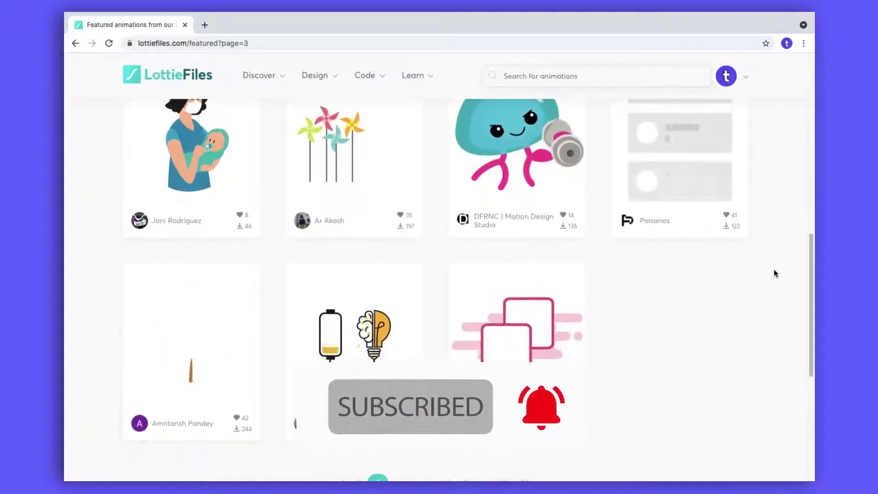
scroll(774, 269, down, 1)
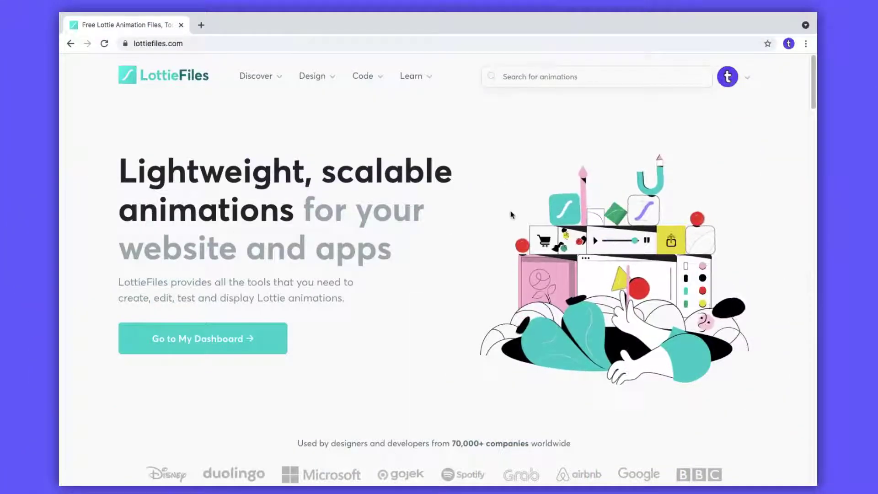
Search for 'walk' and open the first Walking card, the man with a green backpack
click(555, 78)
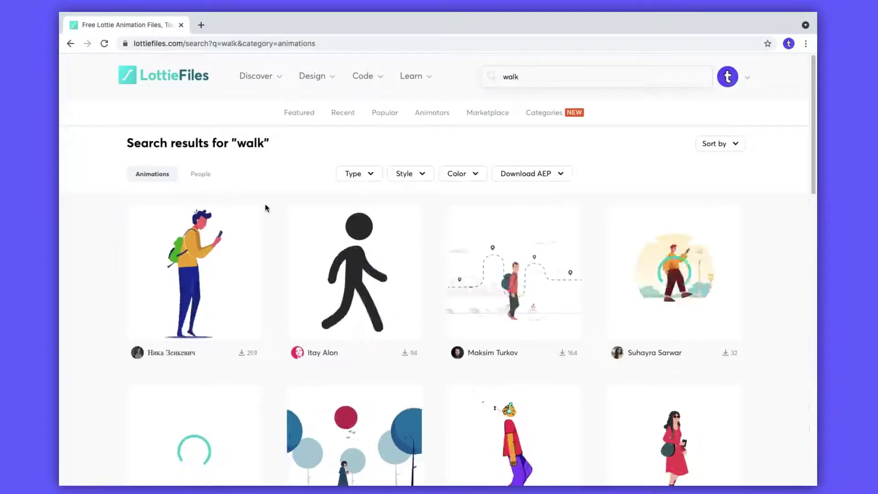
scroll(267, 208, down, 1)
scroll(268, 210, down, 3)
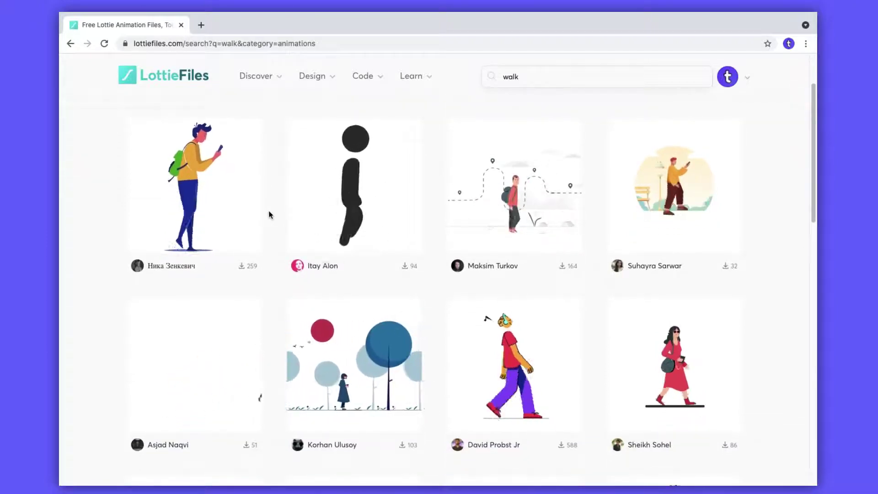
click(232, 189)
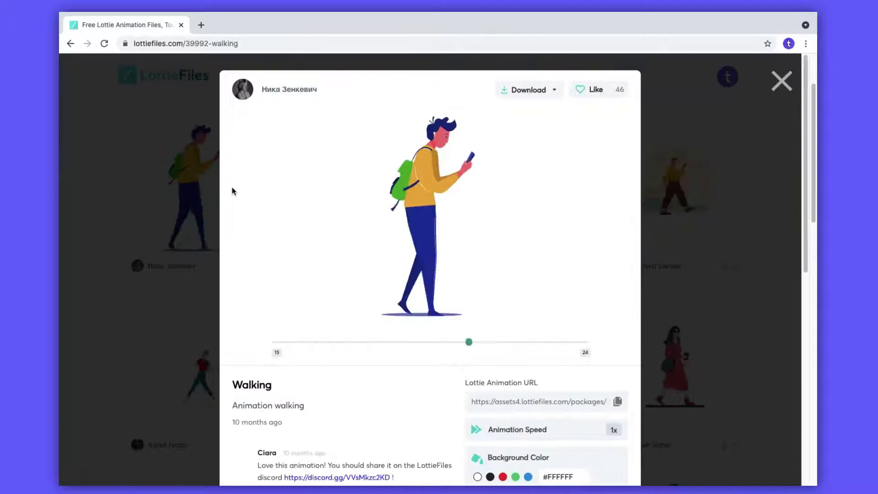
Try red and green preview backgrounds on the Walking animation, then return it to white #ffffff
scroll(232, 188, down, 1)
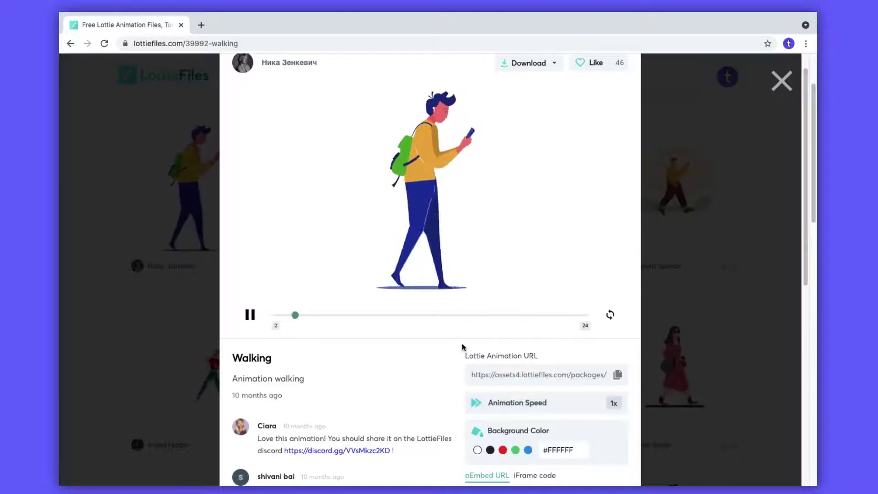
scroll(462, 347, down, 1)
click(502, 430)
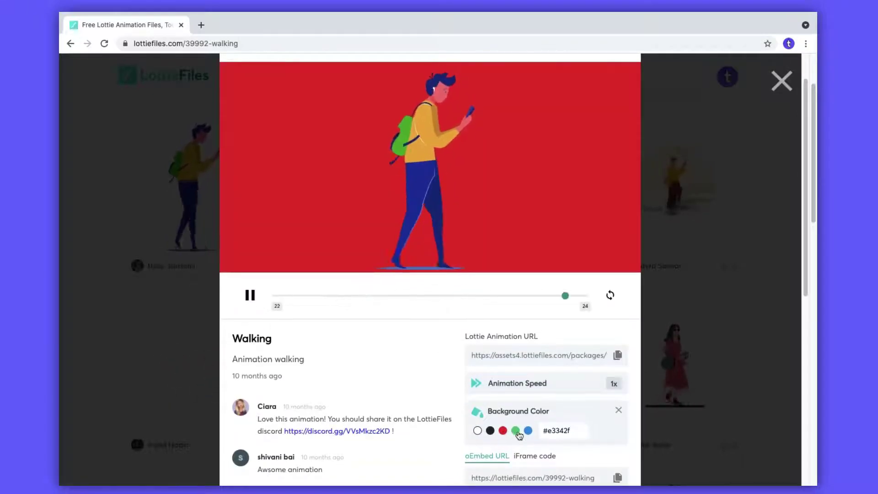
click(516, 431)
click(529, 432)
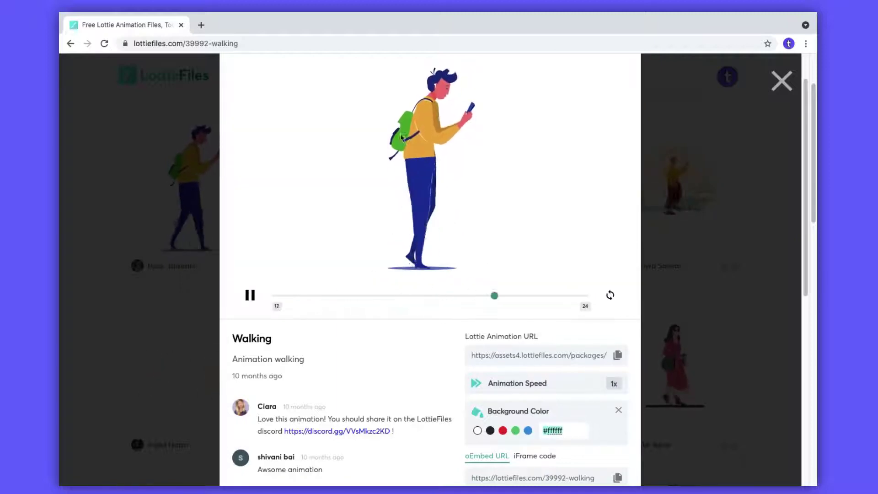
scroll(445, 219, down, 5)
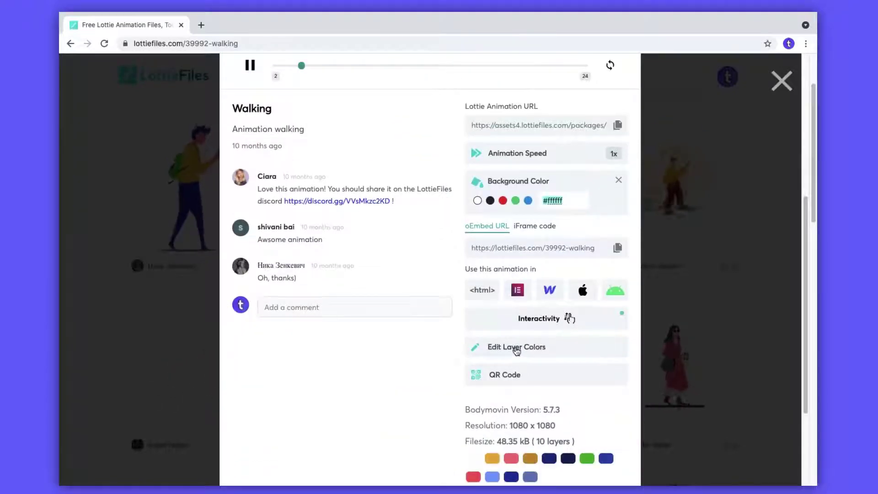
Open Walking in Lottie Editor and recolour the #EBAB01 shirt to orange-red #FD4900
click(516, 350)
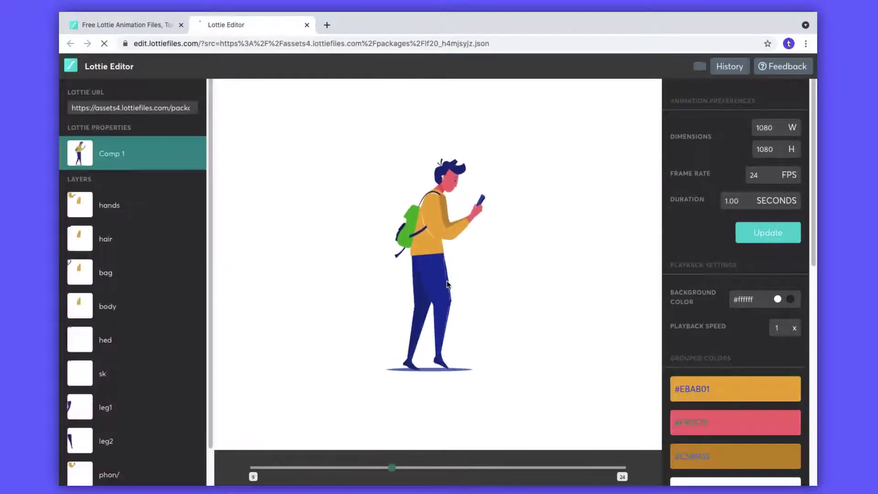
scroll(706, 304, down, 3)
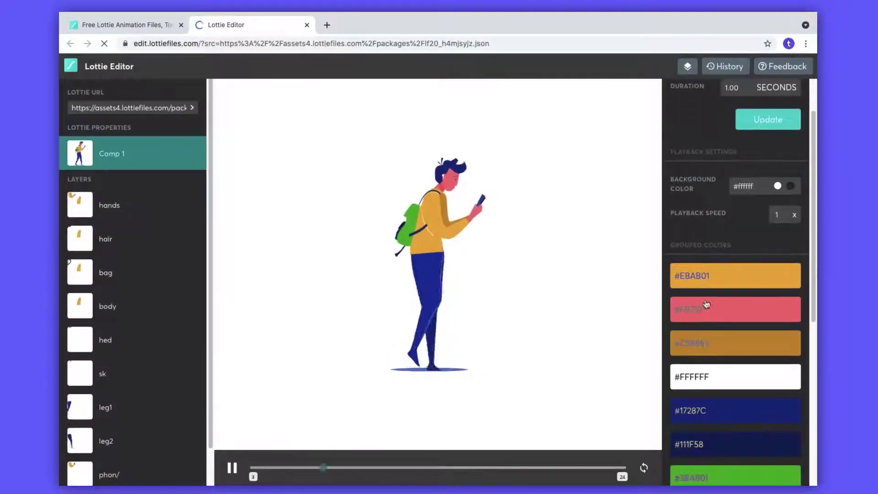
scroll(723, 305, up, 1)
click(727, 314)
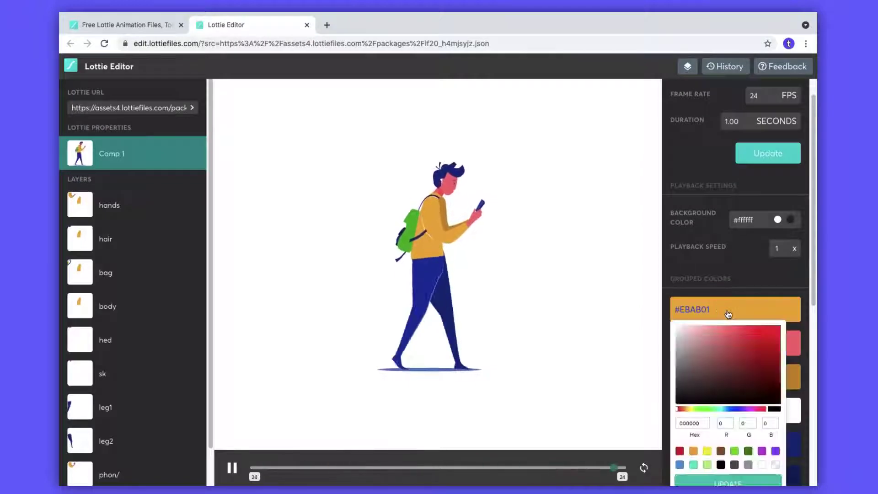
drag(682, 407, 683, 412)
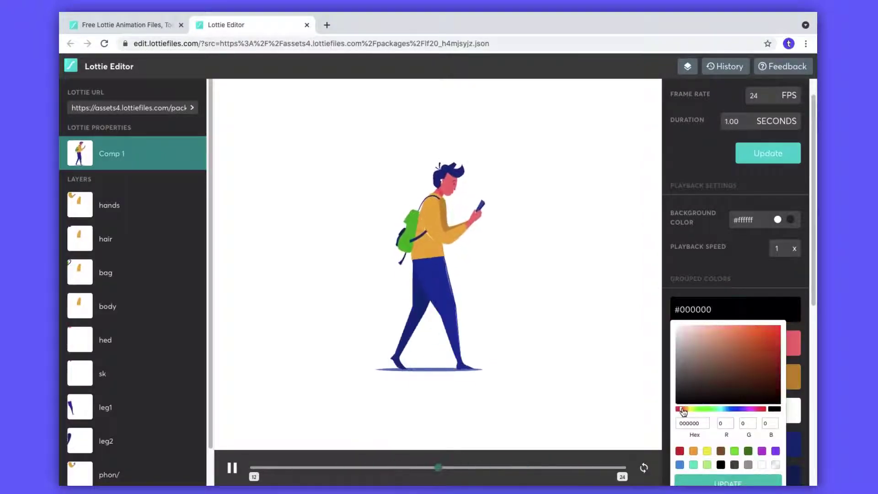
click(779, 330)
scroll(704, 388, down, 3)
click(723, 390)
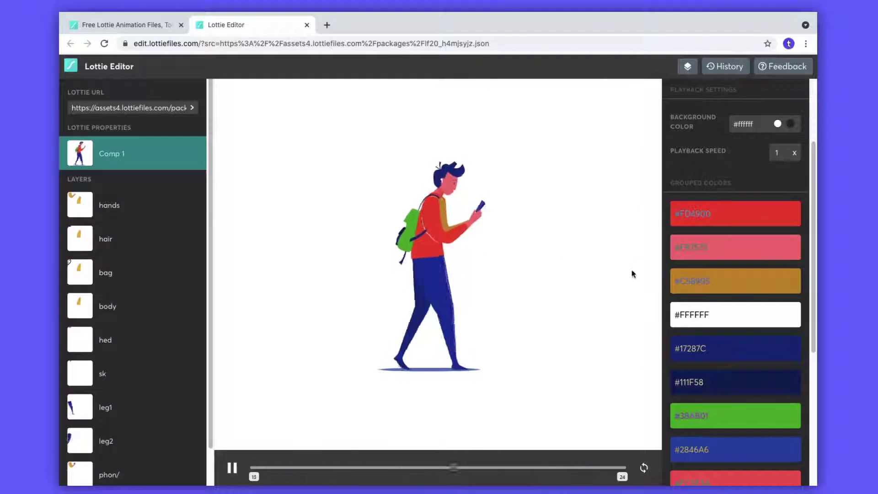
Recolour the #C58905 shading colour to orange-red #FF5C25
click(716, 289)
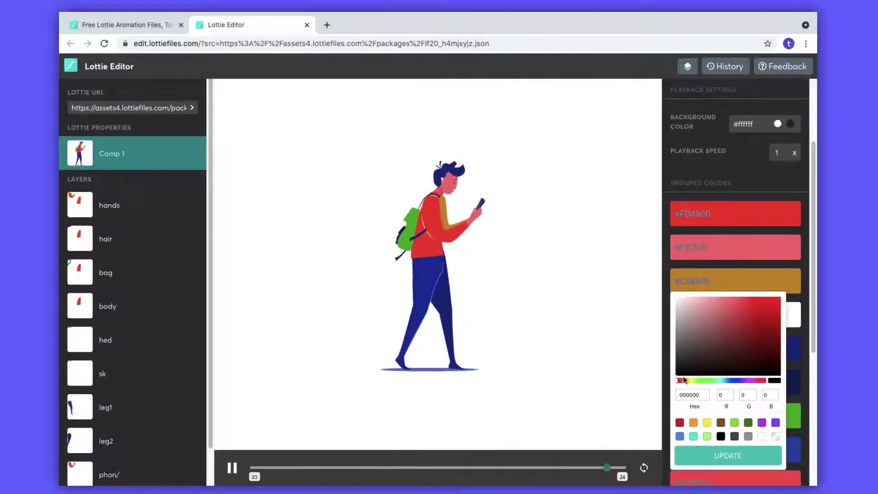
click(767, 301)
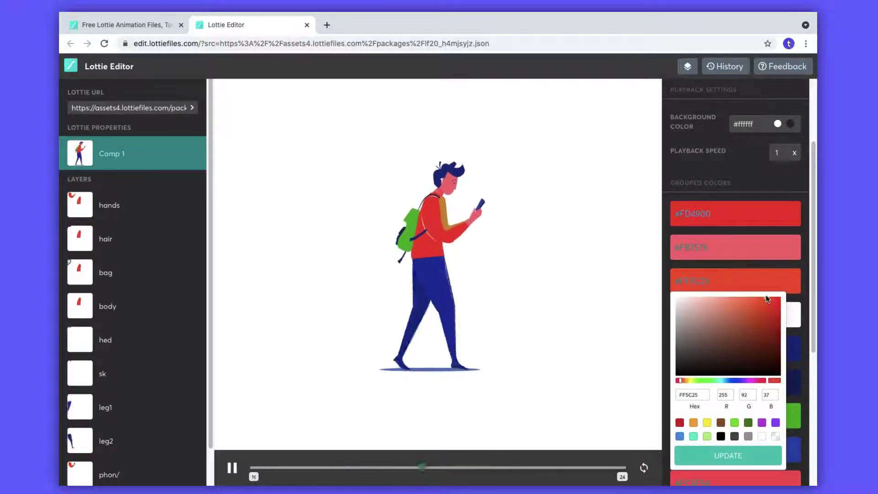
click(728, 455)
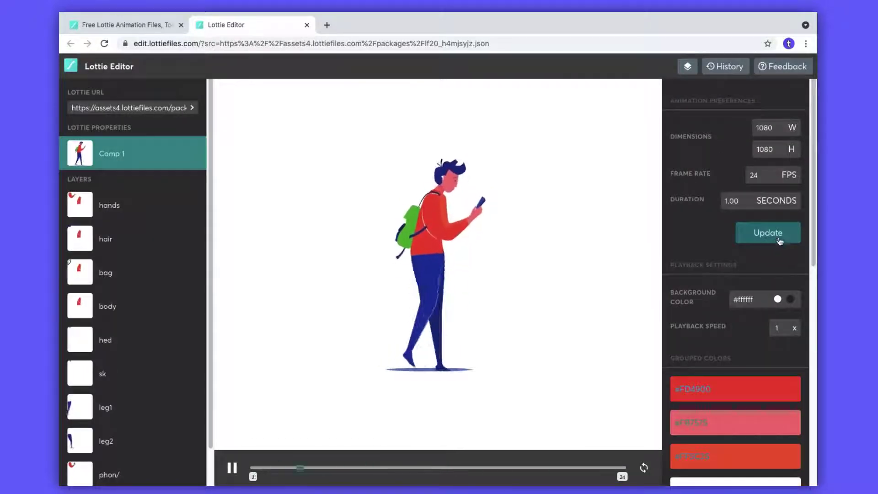
Update the recoloured Walking animation and download it as a Lottie JSON file
click(774, 237)
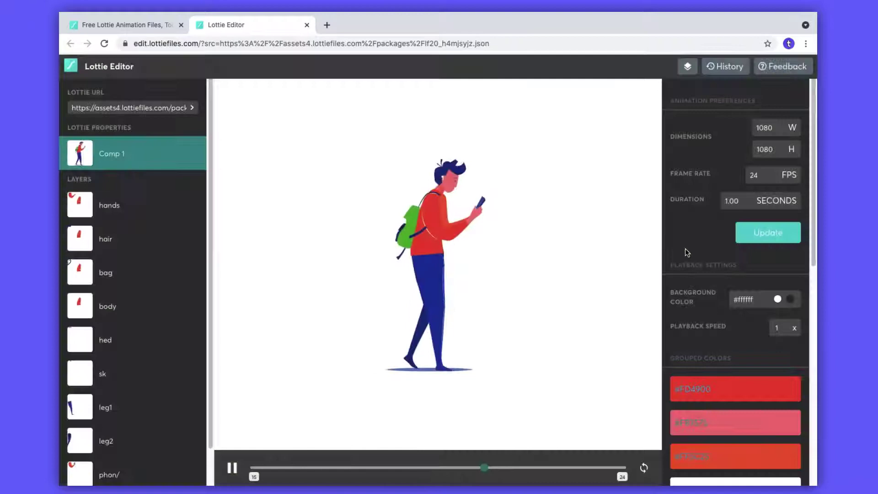
scroll(688, 251, down, 10)
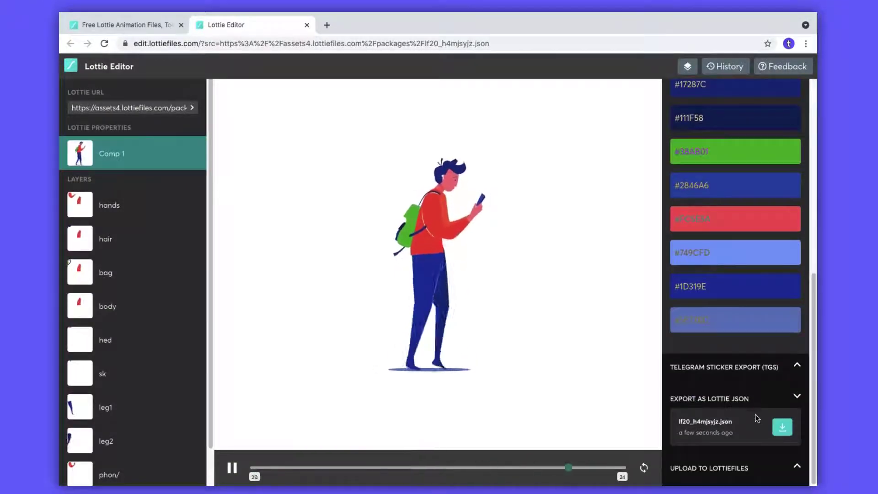
click(783, 428)
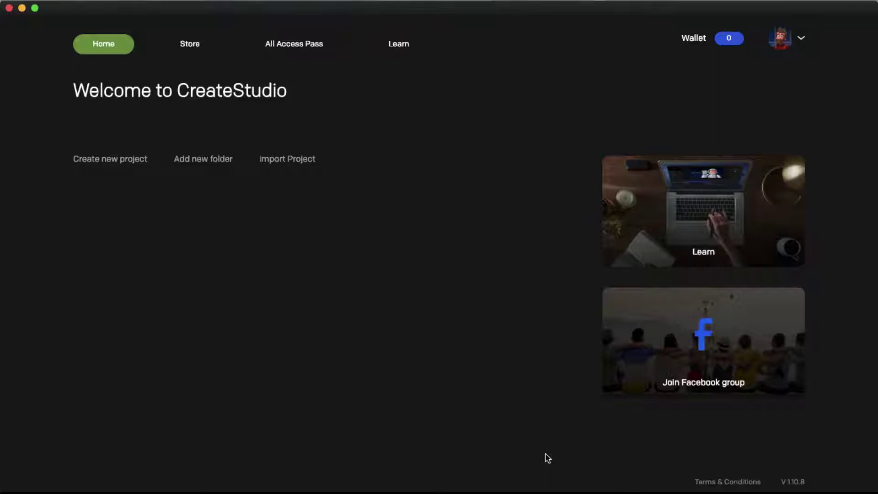
Create a new 'lottie' project with a white background
click(110, 159)
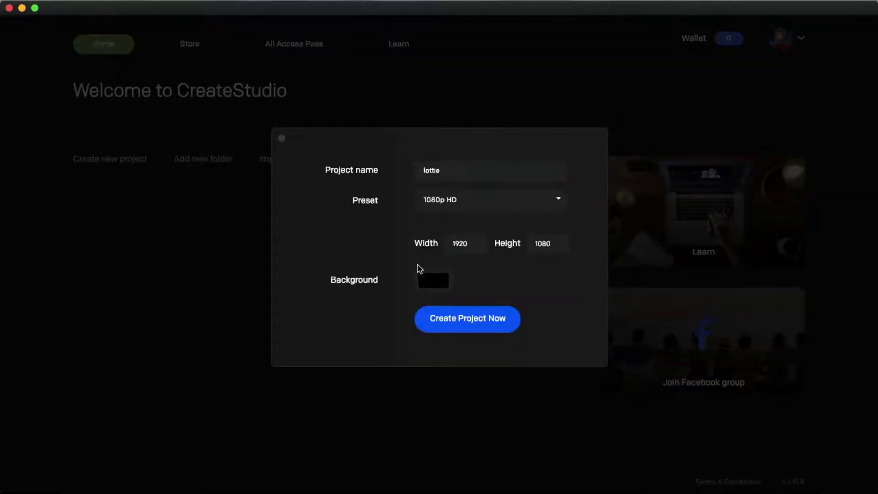
click(419, 274)
click(418, 165)
click(463, 322)
click(463, 322)
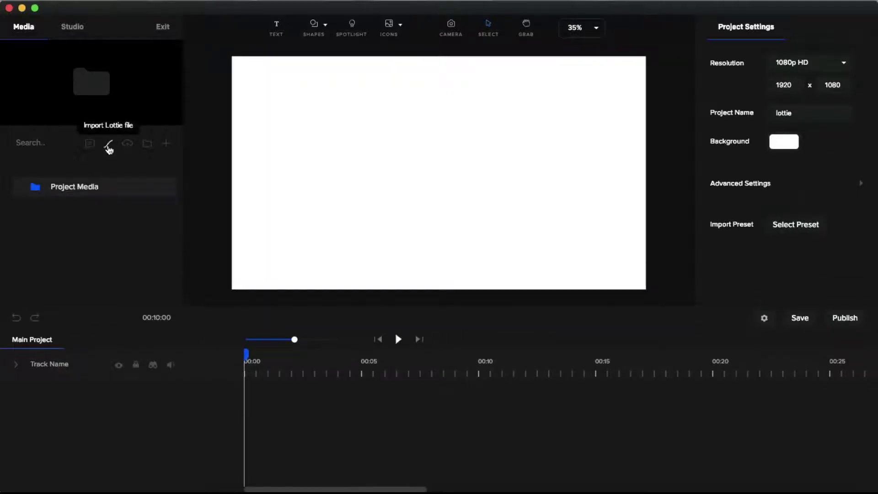
Import lf30_editor_fugzmzif.json from Downloads as a Lottie file
click(109, 145)
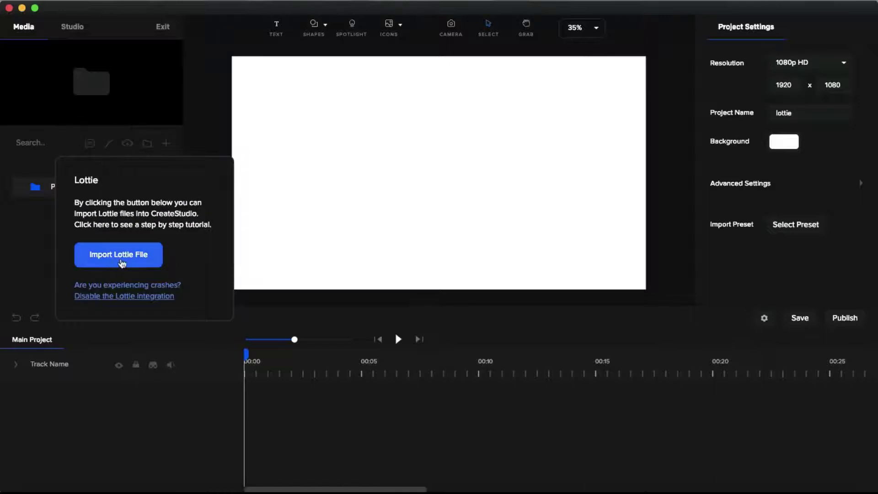
click(121, 263)
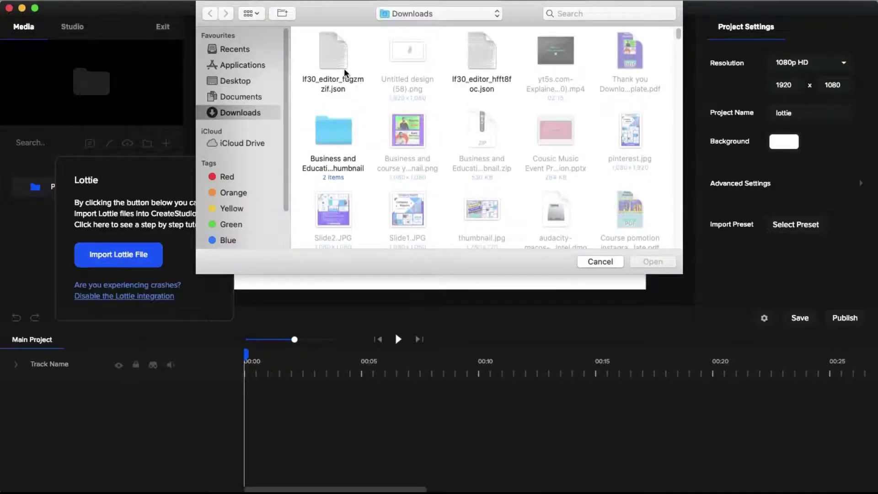
click(345, 74)
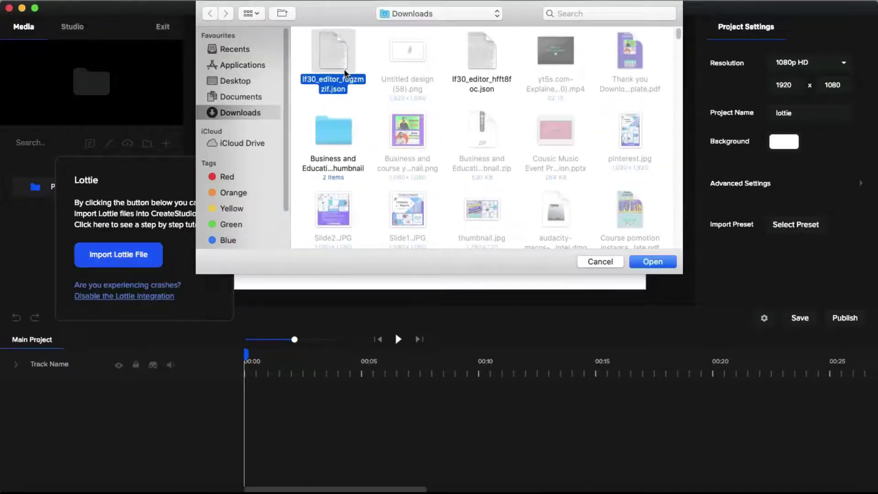
click(639, 263)
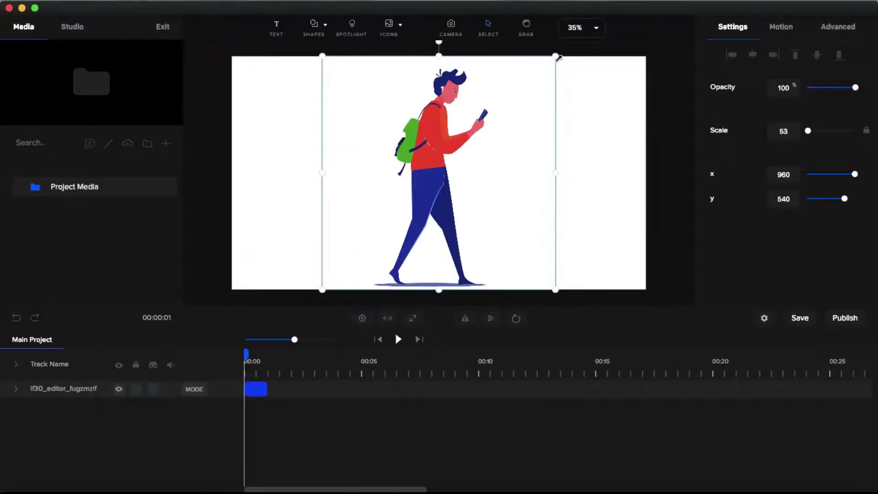
Scale the walking figure to 36 at x 241, y 468, and extend its clip to about six seconds
drag(558, 57, 478, 133)
drag(393, 225, 274, 170)
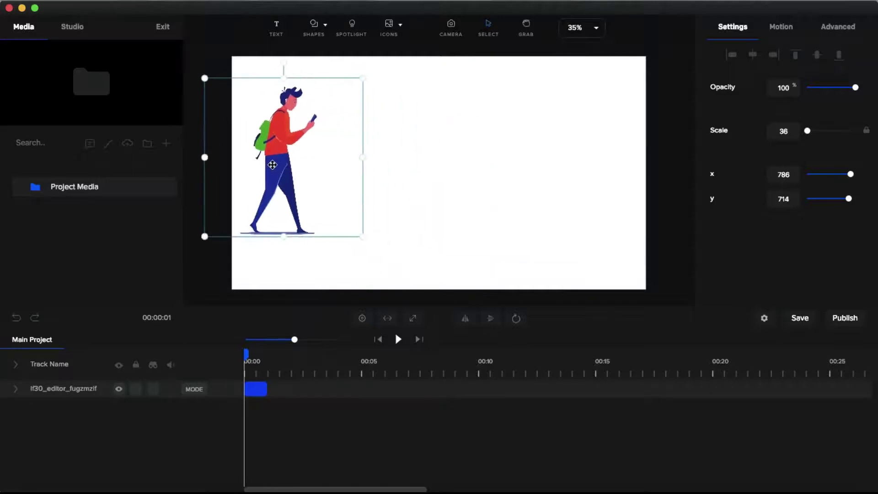
key(space)
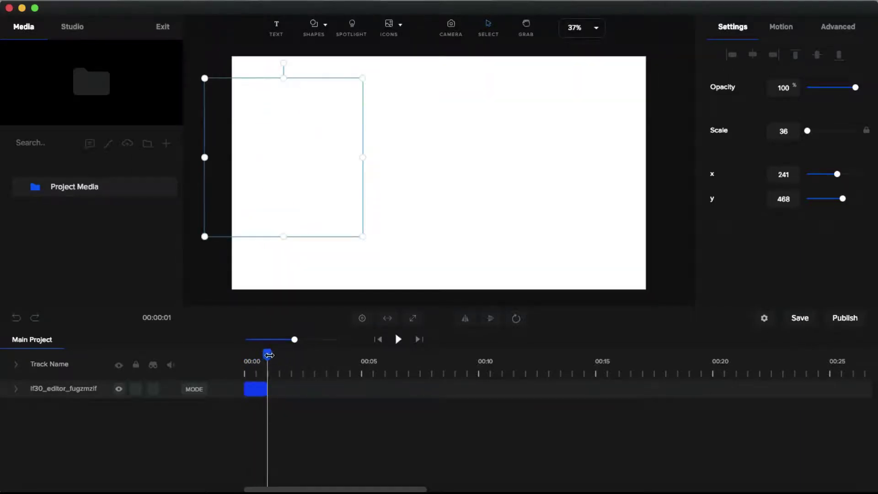
drag(268, 355, 245, 358)
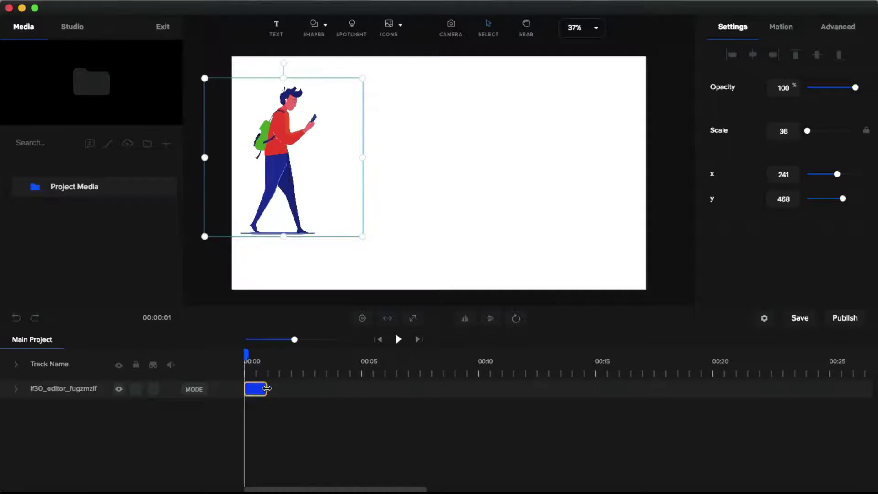
drag(268, 389, 468, 386)
key(space)
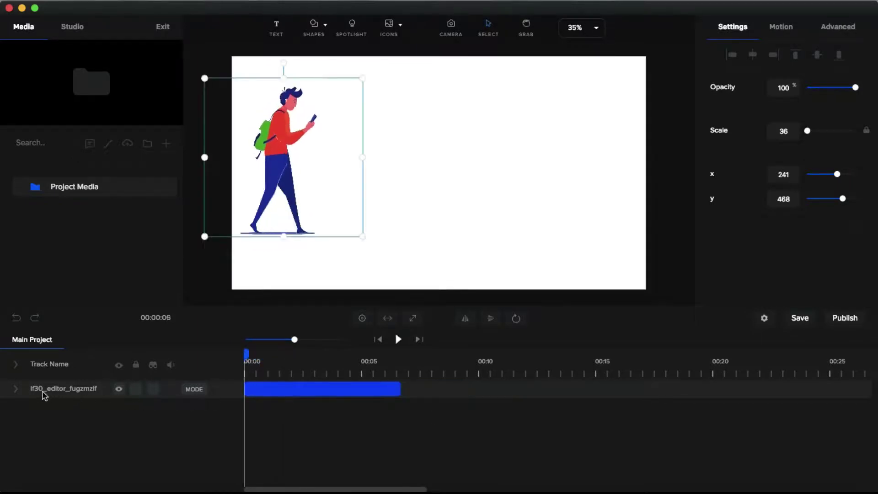
Add a Position animation to the walking figure's track
click(16, 393)
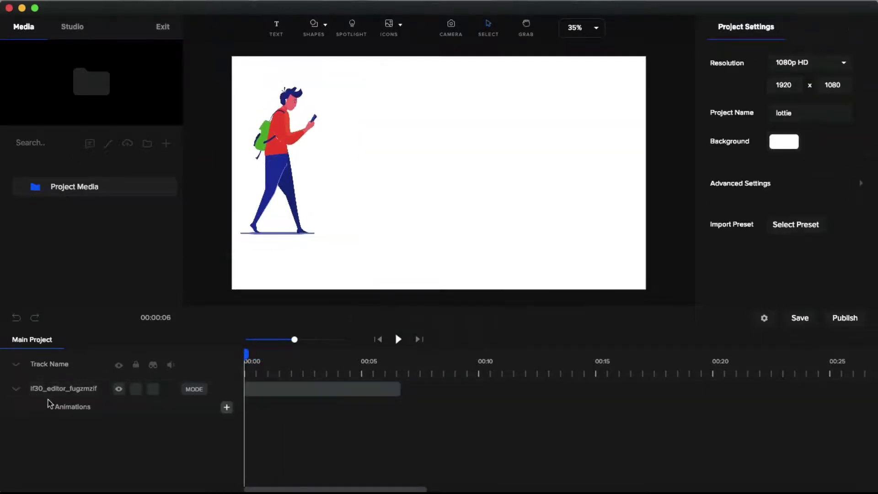
click(227, 408)
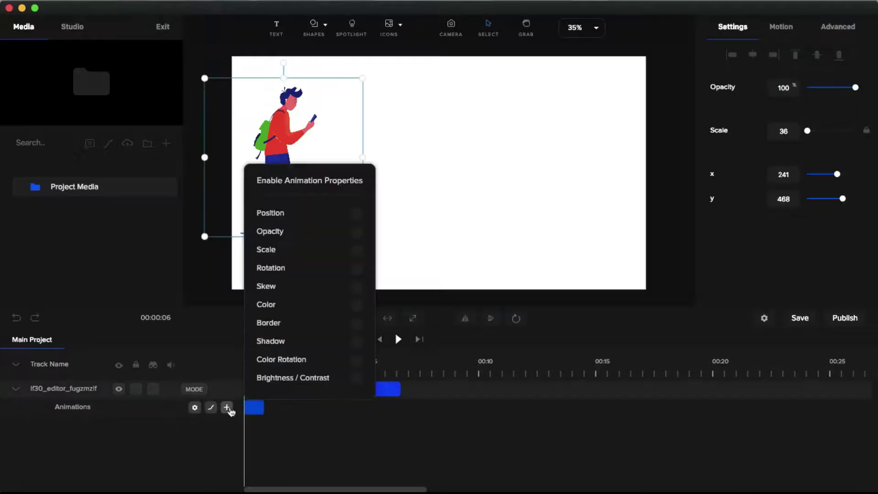
click(357, 214)
click(329, 441)
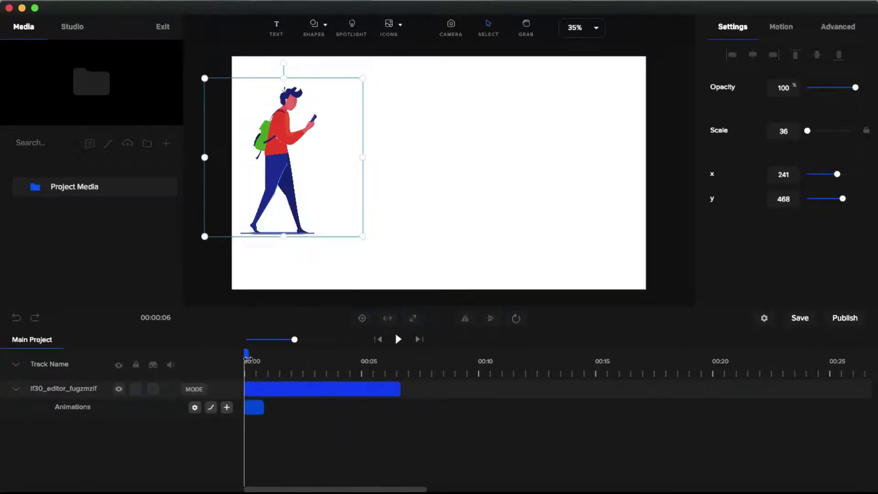
Move the figure past the right edge at one second and stretch the Custom animation to the clip's end
drag(246, 354, 267, 355)
drag(281, 163, 687, 149)
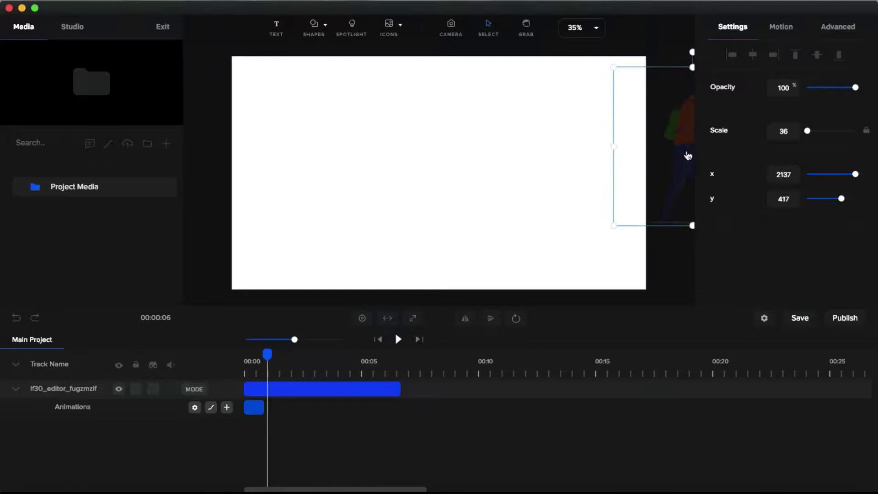
drag(263, 406, 401, 409)
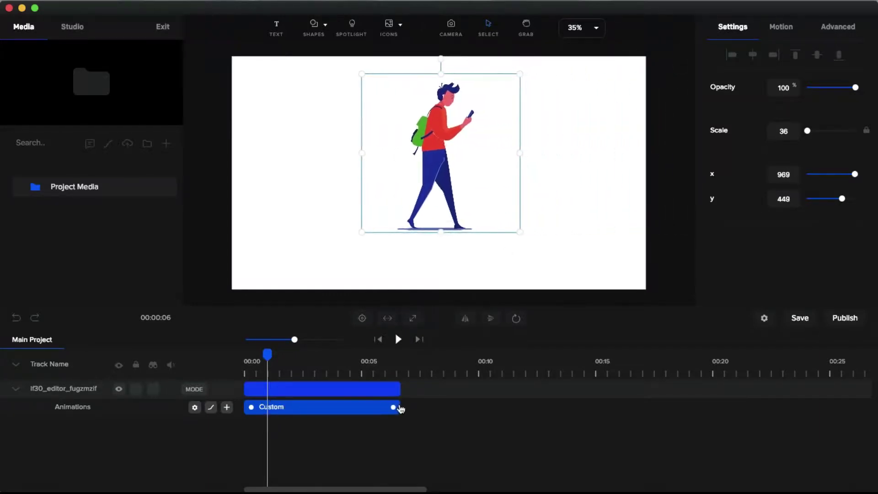
drag(268, 354, 242, 359)
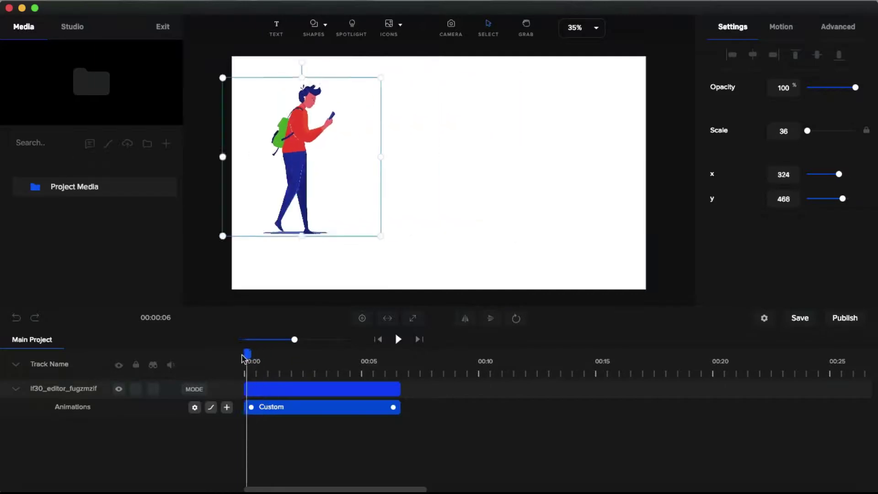
key(space)
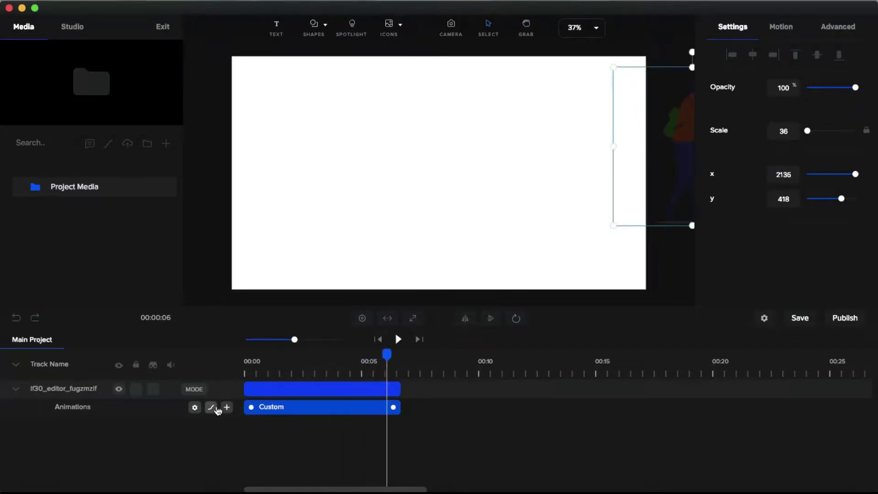
Switch the walking movement's easing to Linear and play it back from the start to check
click(331, 371)
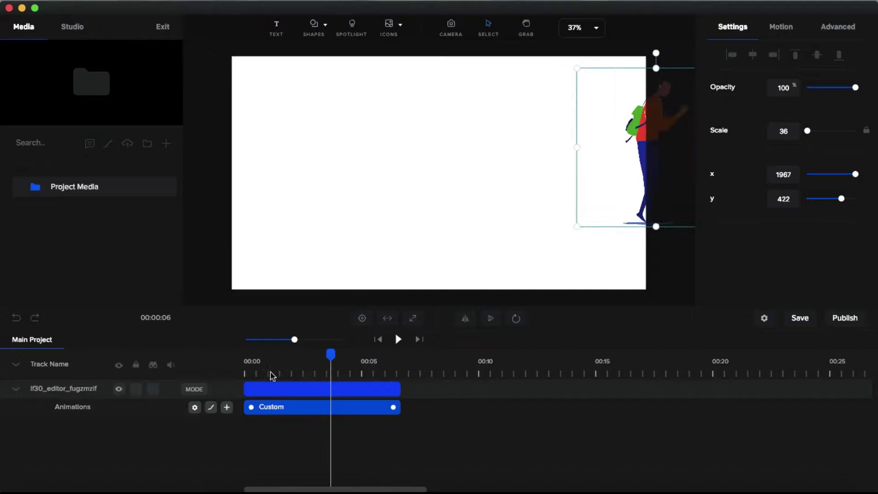
drag(272, 375, 231, 378)
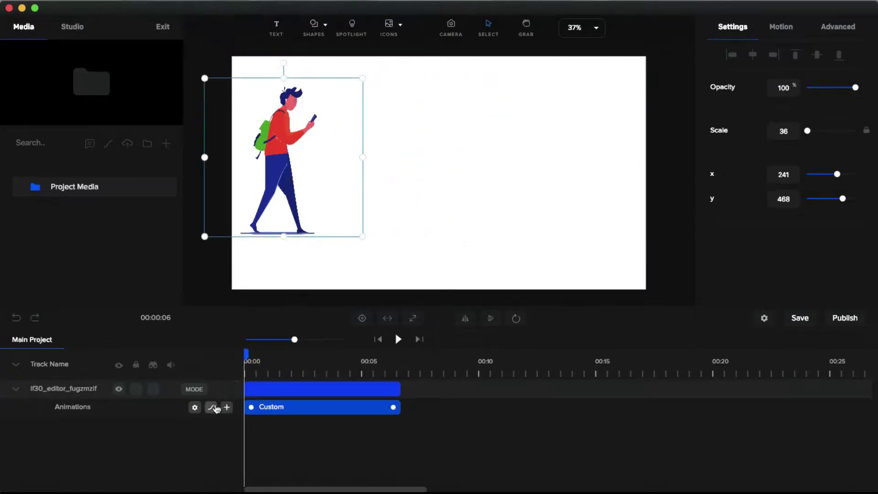
click(211, 408)
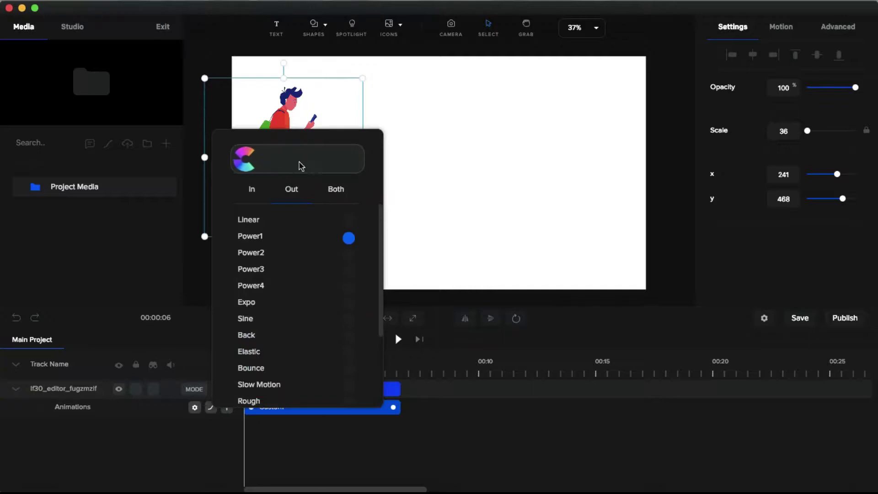
click(253, 190)
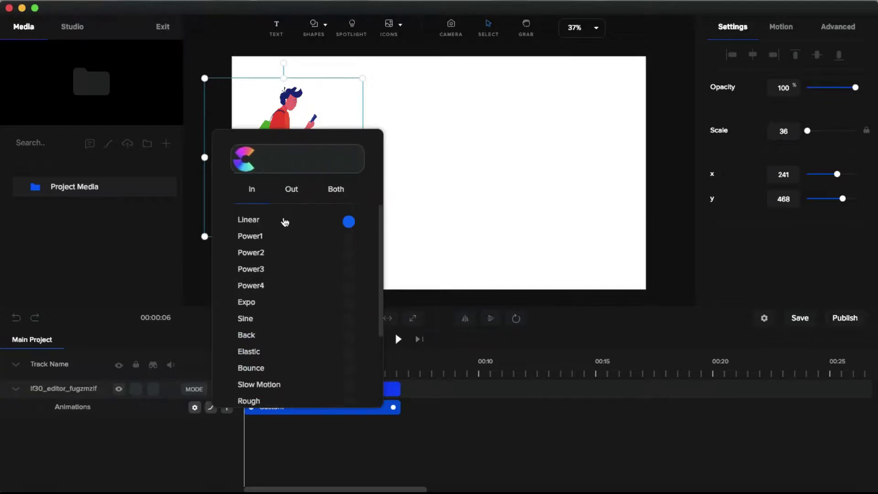
click(437, 445)
key(space)
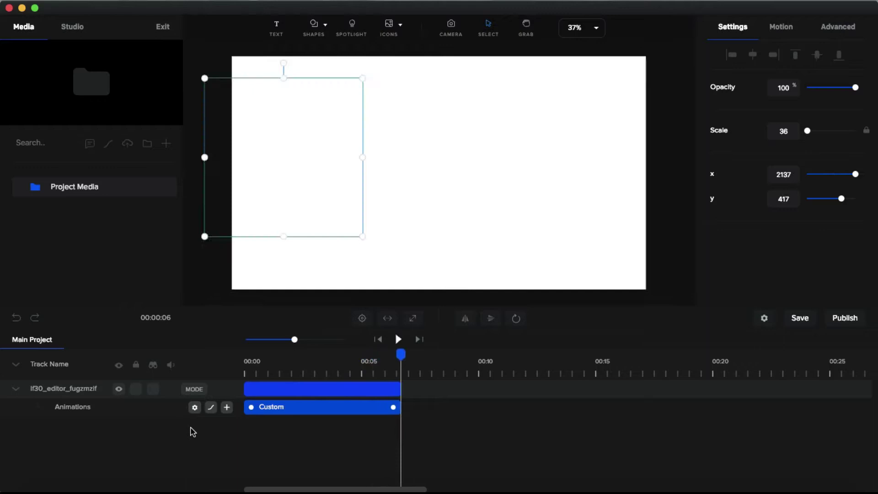
key(space)
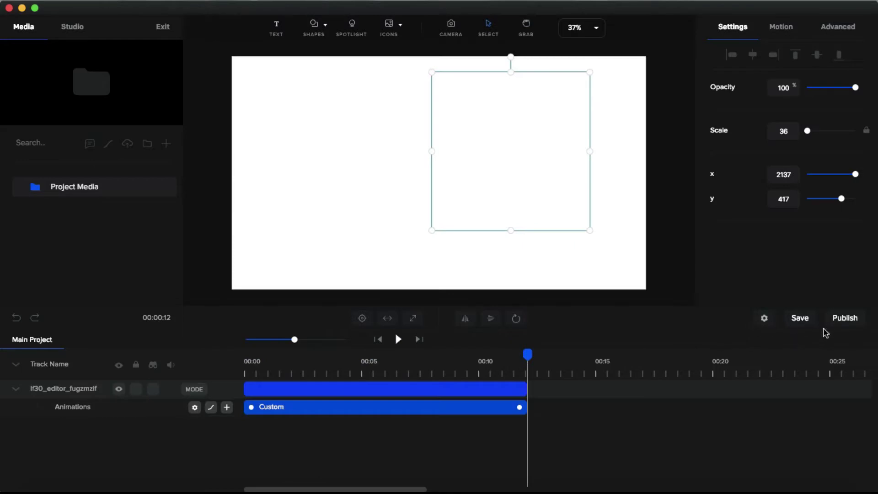
Set the export file type to MP4 (High Quality / Large File), saving to lottie.mp4
click(837, 325)
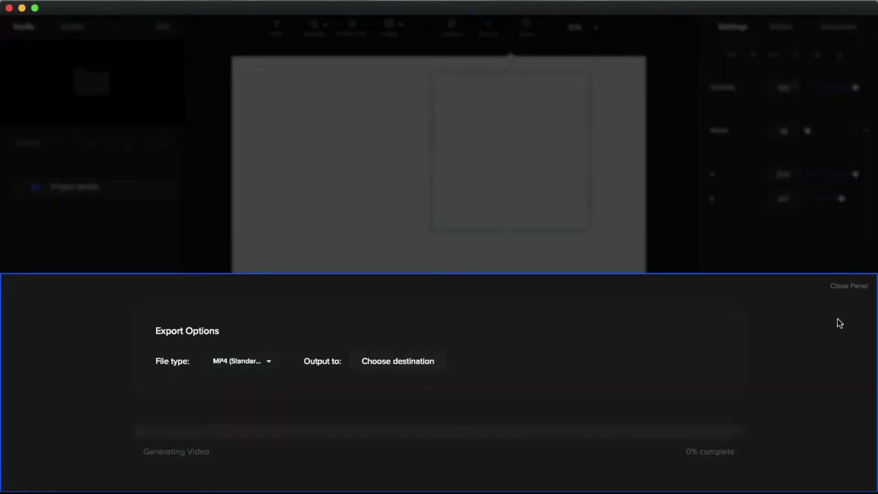
click(268, 366)
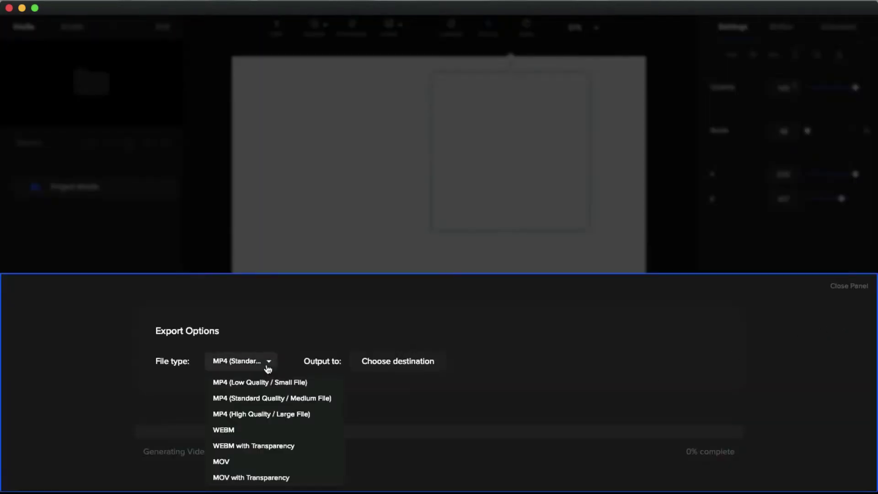
click(238, 414)
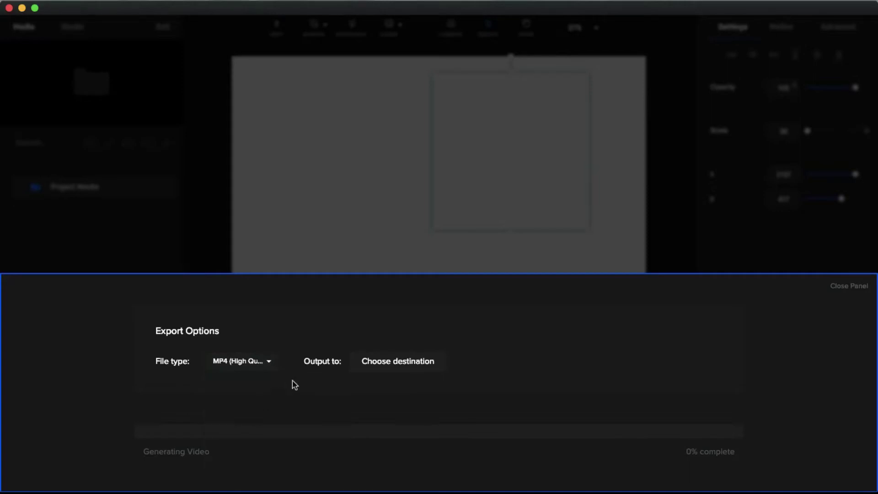
click(397, 363)
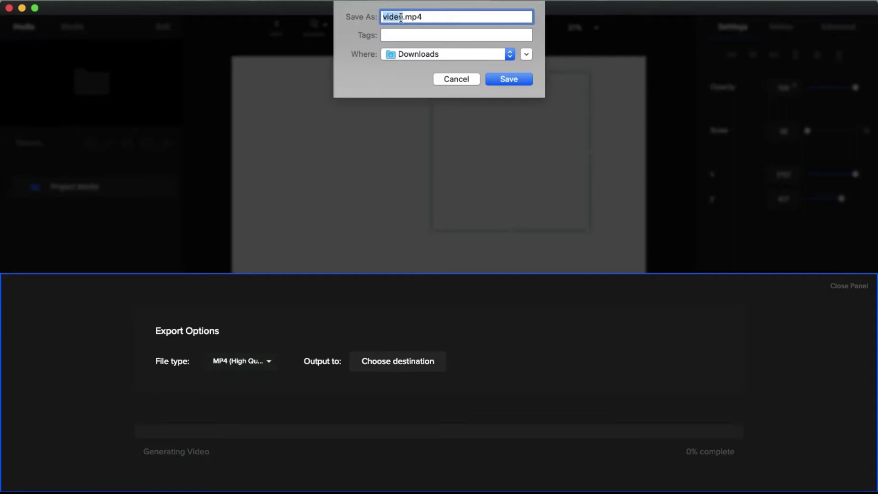
click(499, 81)
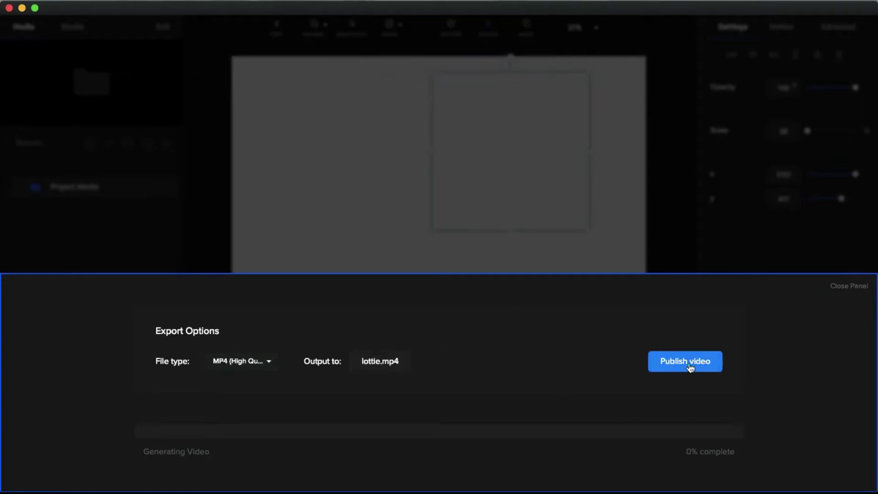